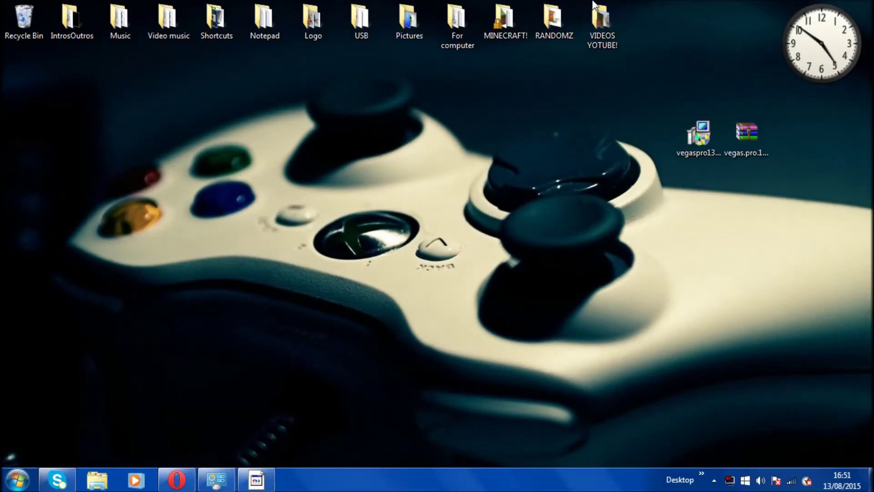
click(699, 135)
click(738, 146)
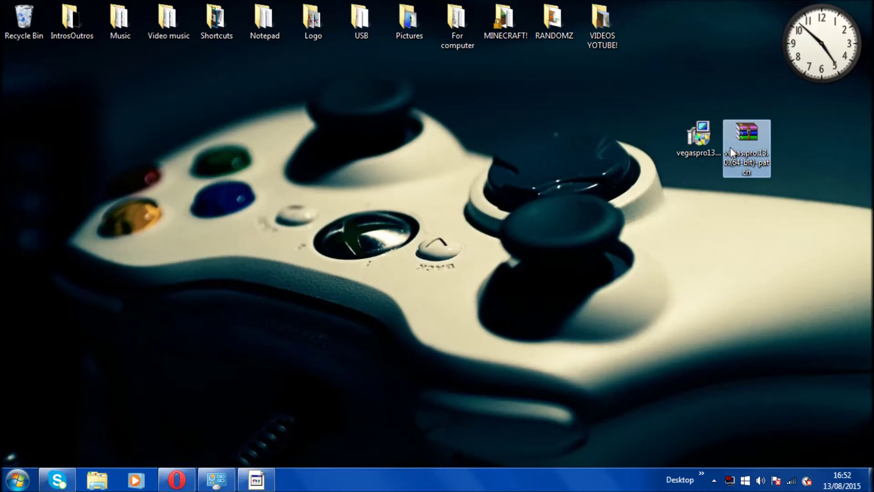
click(687, 145)
click(749, 134)
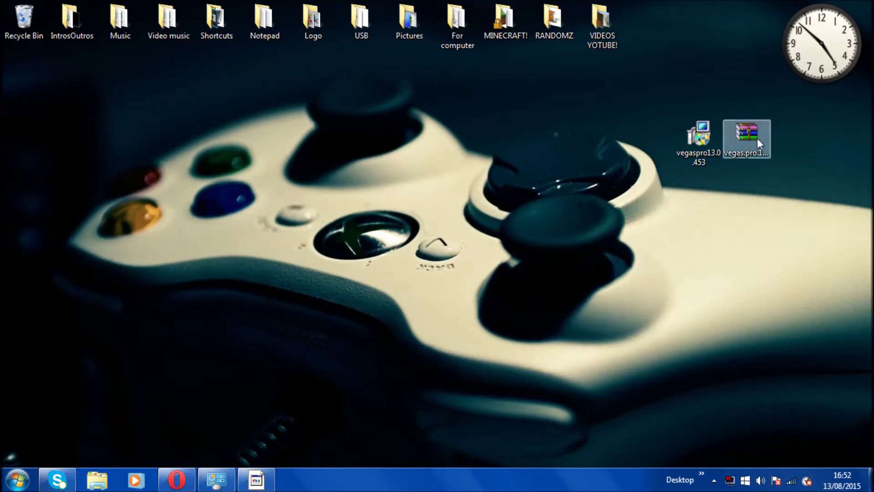
click(663, 127)
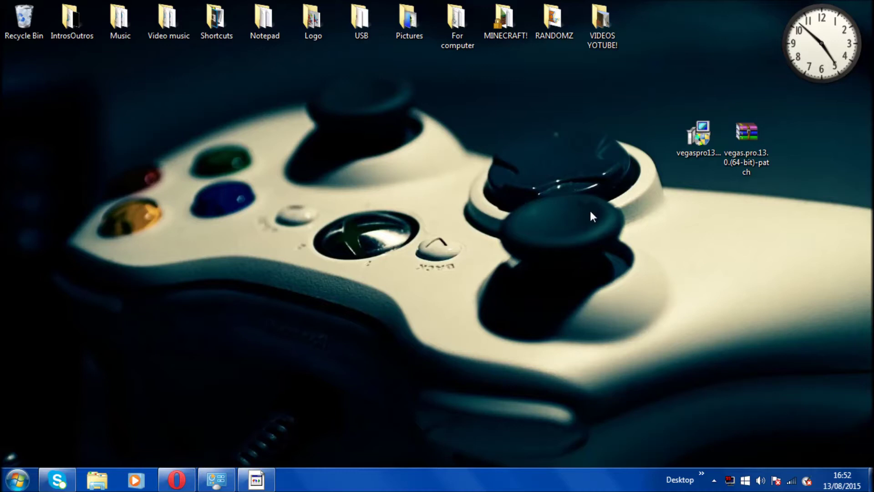
Switch to Opera and look over the Vegas Pro 13 download options on the Sony Creative Software page
click(176, 482)
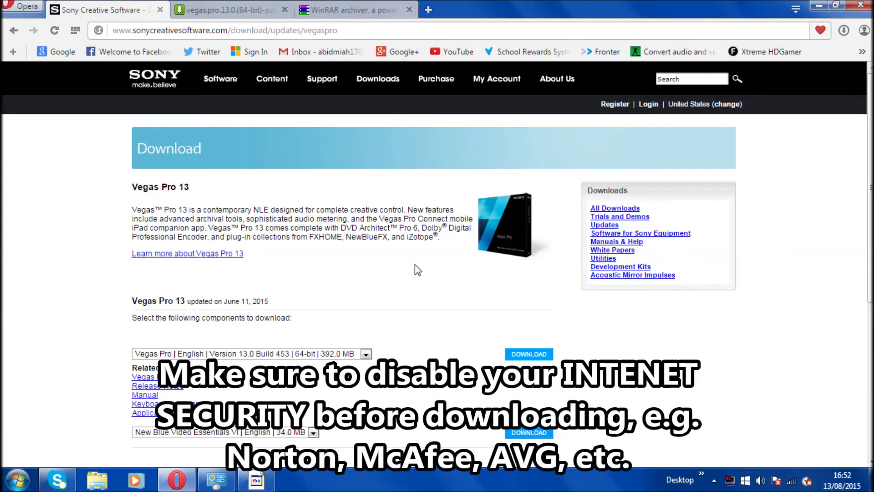
mouse_move(221, 78)
scroll(191, 280, down, 1)
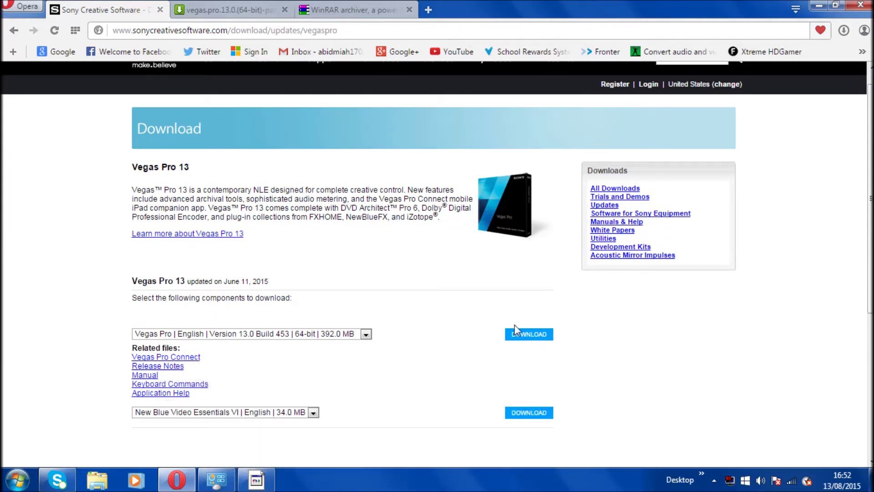
scroll(528, 336, up, 1)
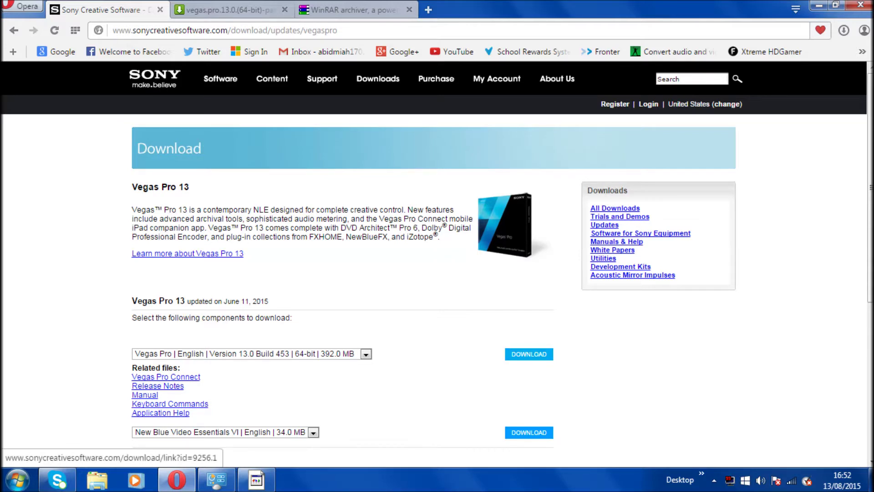
click(872, 479)
click(705, 150)
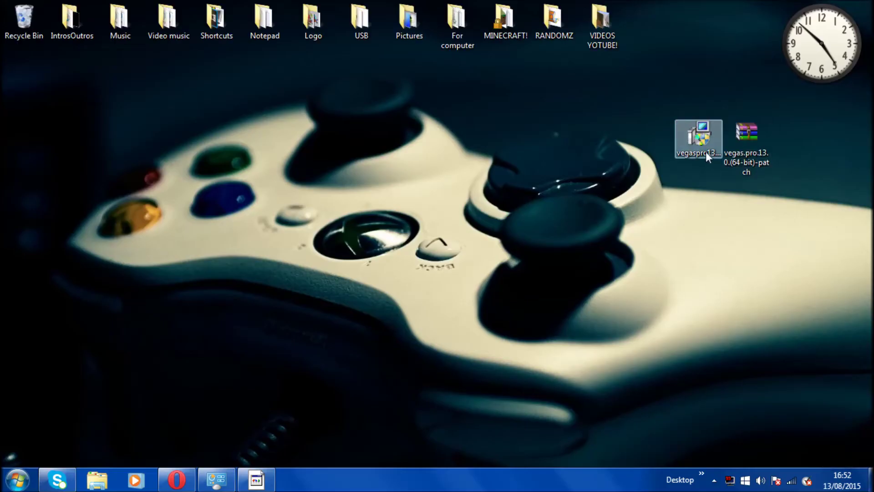
drag(697, 45, 646, 218)
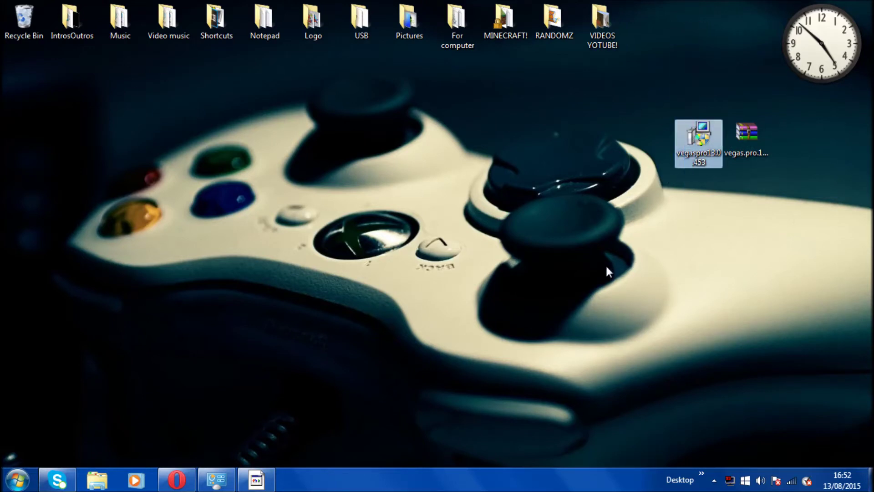
Switch to Opera and view the MediaFire page for vegas.pro.13.0.(64-bit)-patch and the WinRAR downloads page
click(188, 481)
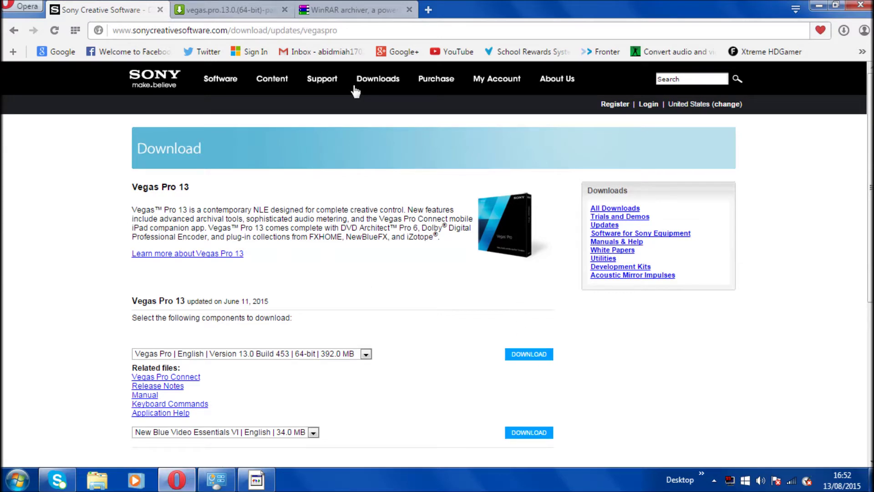
click(228, 10)
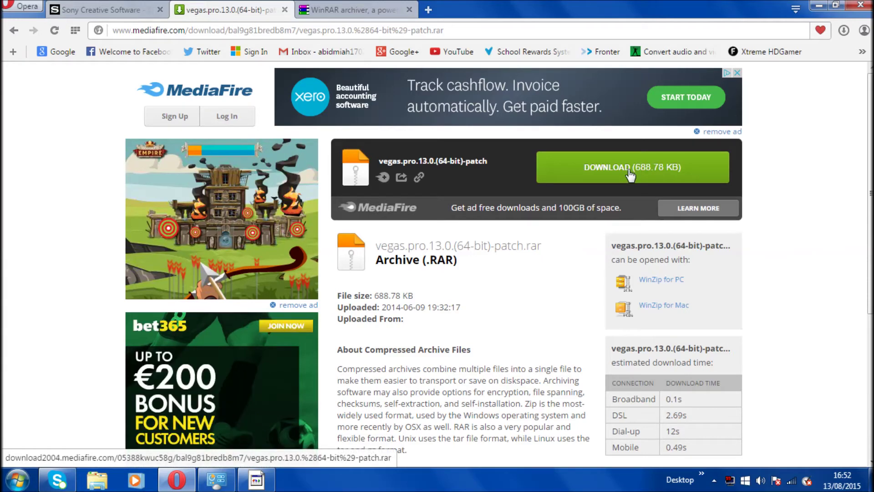
click(325, 9)
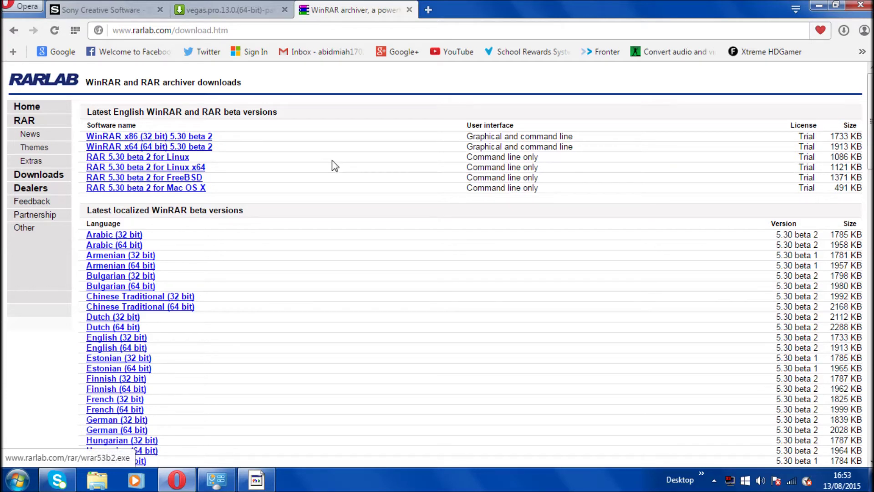
Switch to Control Panel, search for "sys", check the system type on the System page, and return to Opera
click(217, 480)
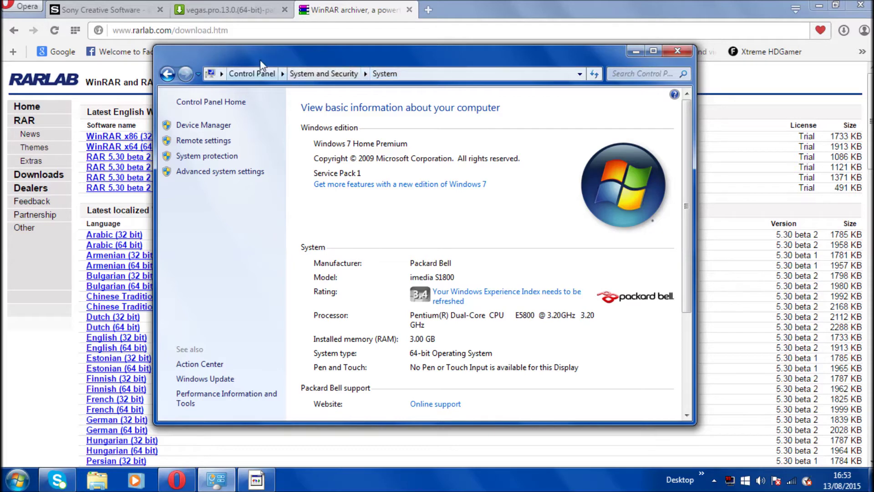
click(642, 74)
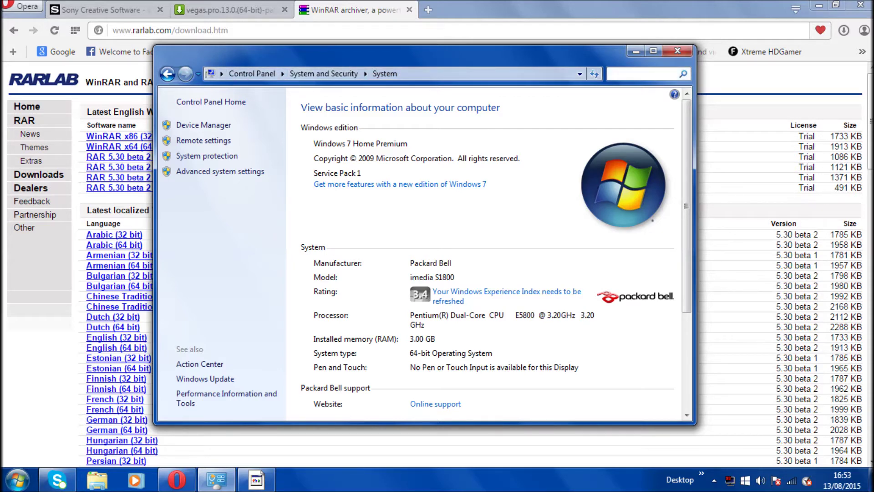
text(sys)
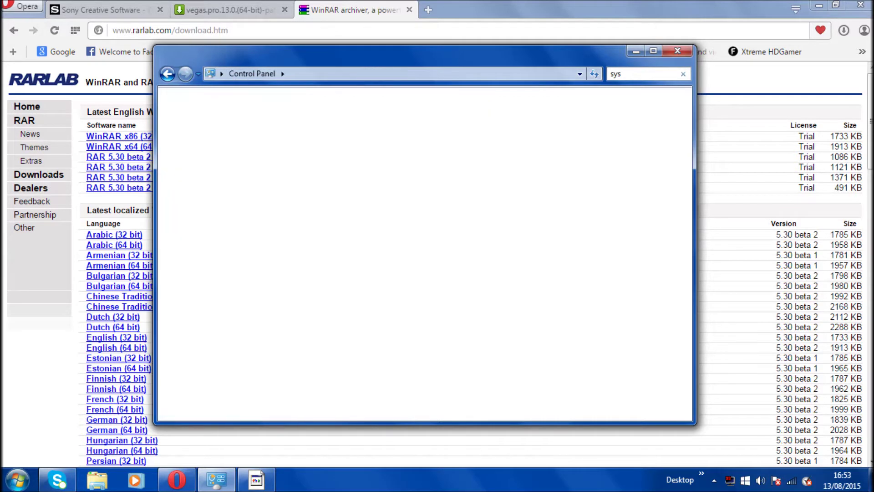
click(217, 109)
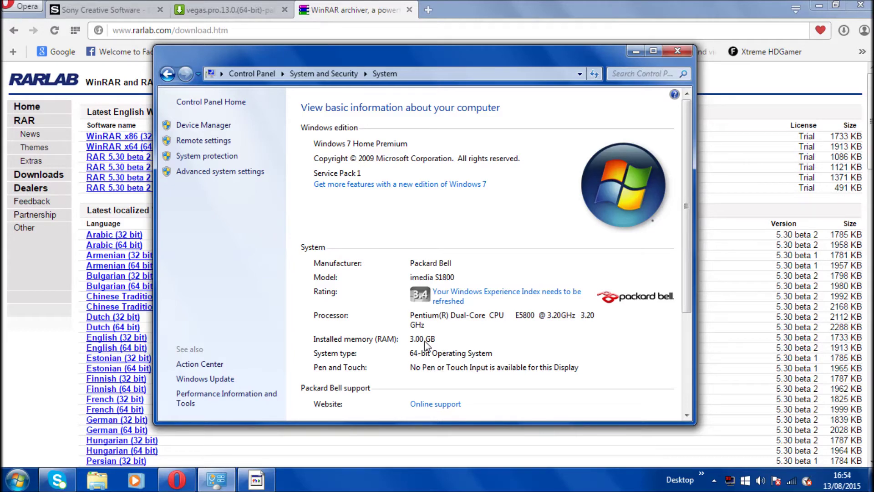
click(563, 6)
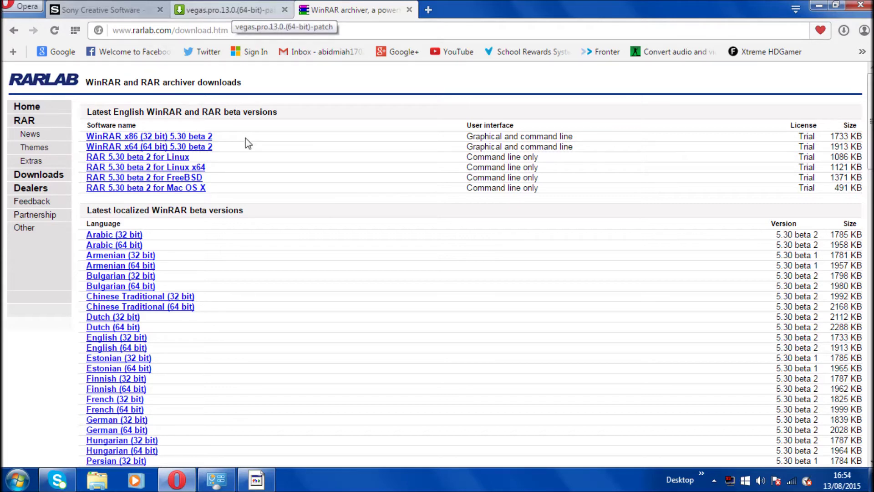
click(226, 9)
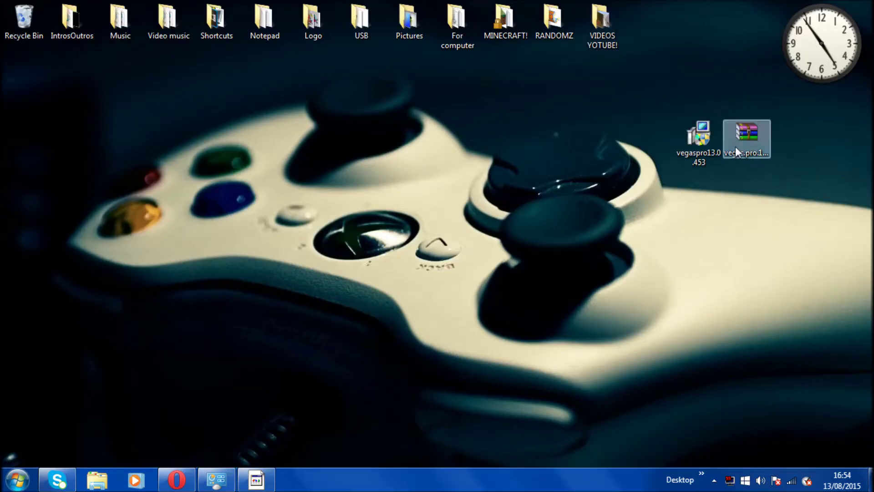
click(736, 151)
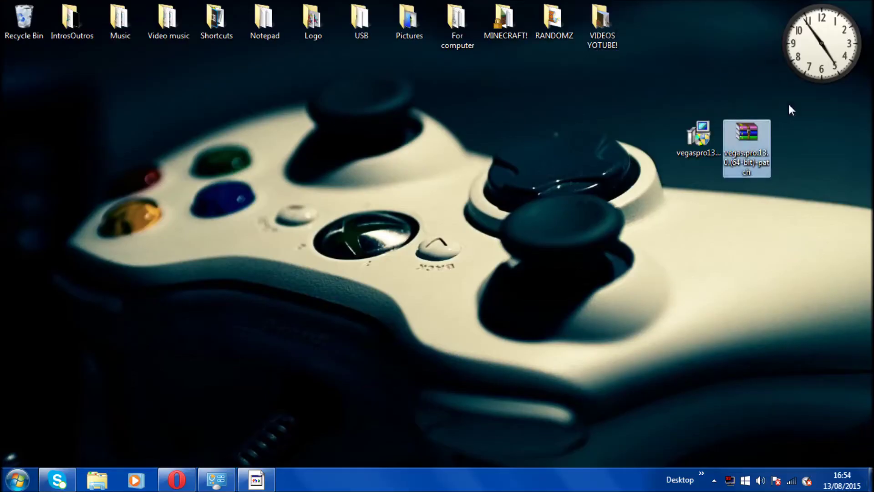
click(682, 50)
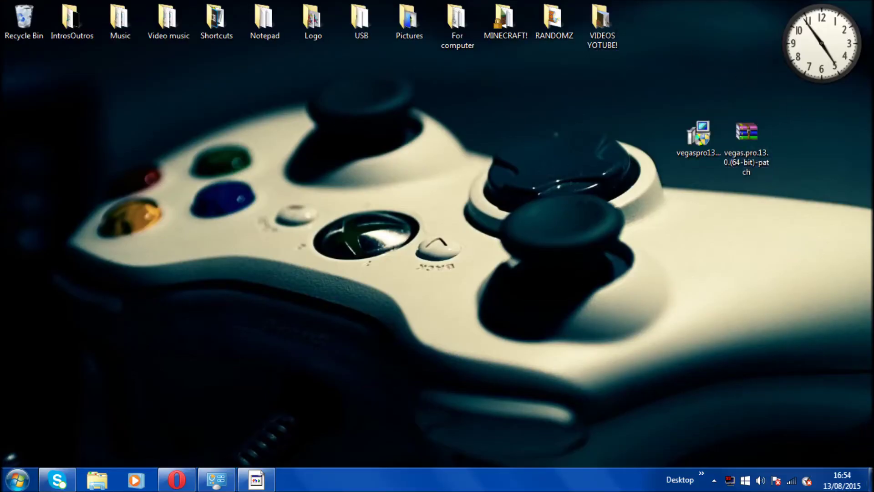
click(699, 134)
ctrl+click(745, 127)
click(706, 136)
click(701, 93)
click(740, 134)
click(699, 143)
click(745, 133)
click(684, 129)
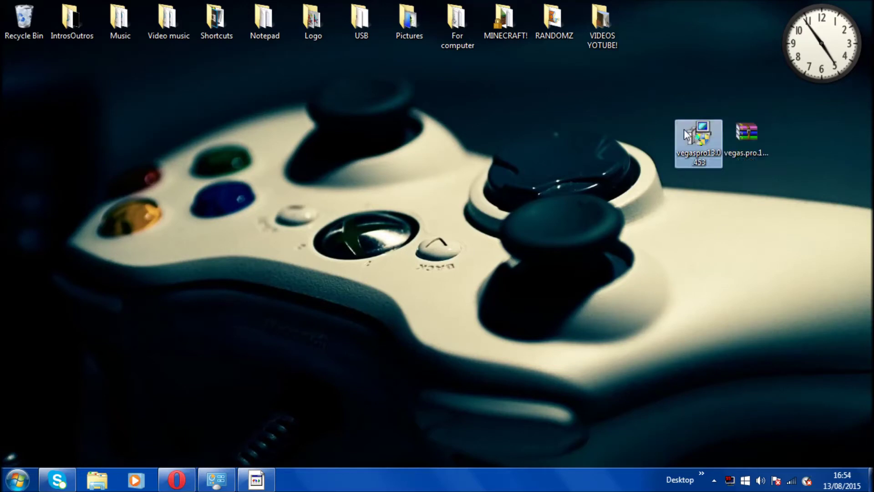
click(753, 148)
drag(684, 82, 646, 146)
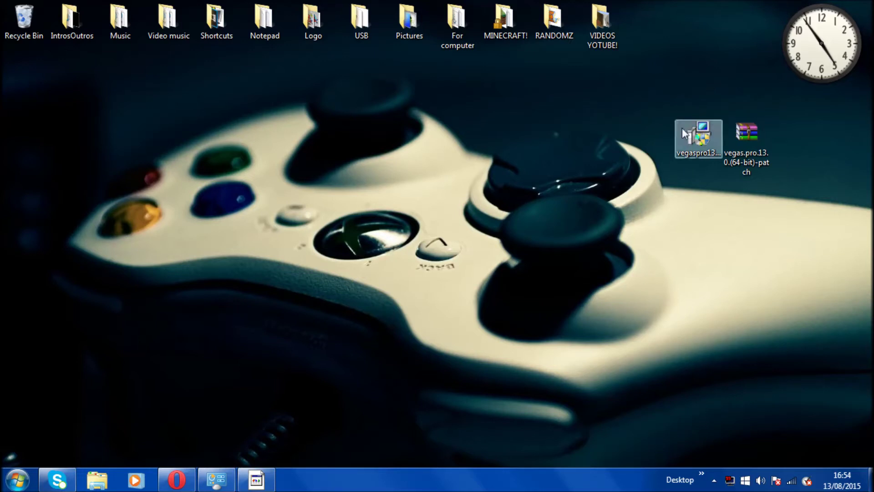
click(698, 135)
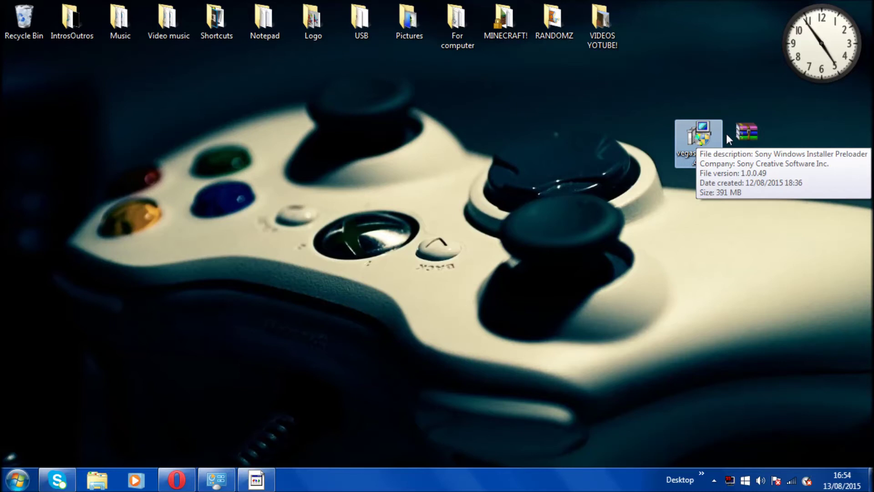
click(746, 136)
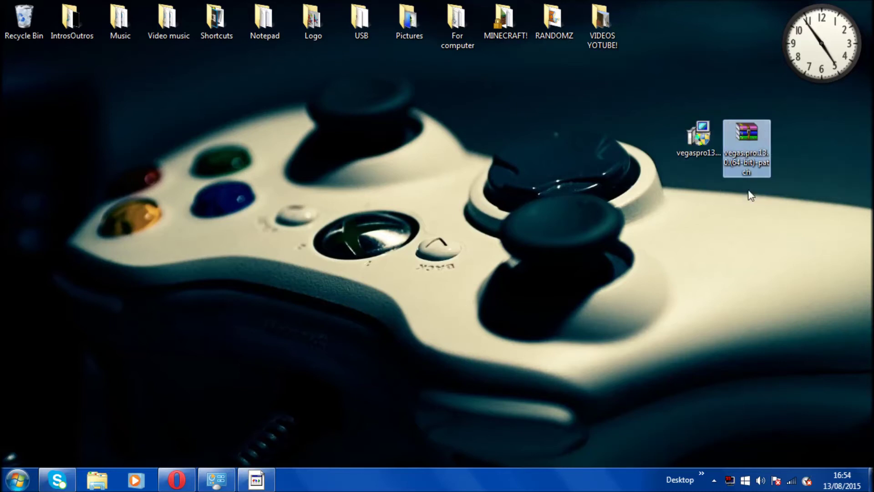
click(693, 130)
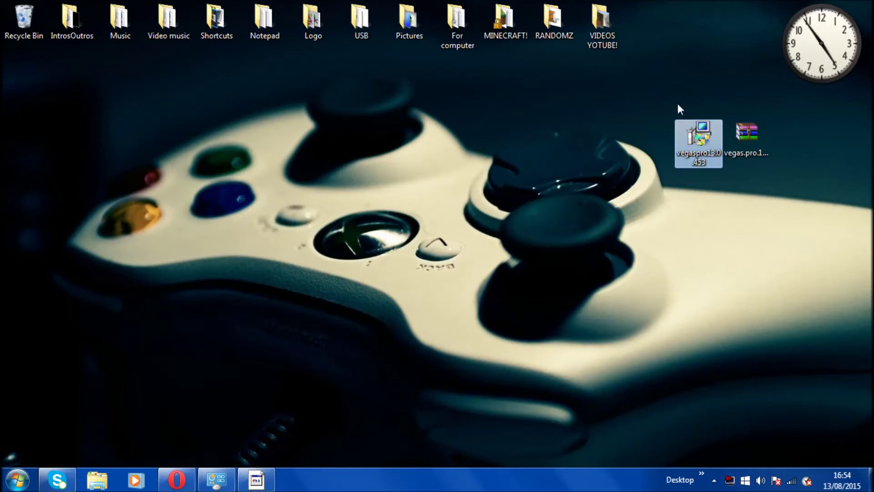
Launch the vegaspro13.0.453 installer, keep English as the installation language, and accept the End User License Agreement
double_click(690, 140)
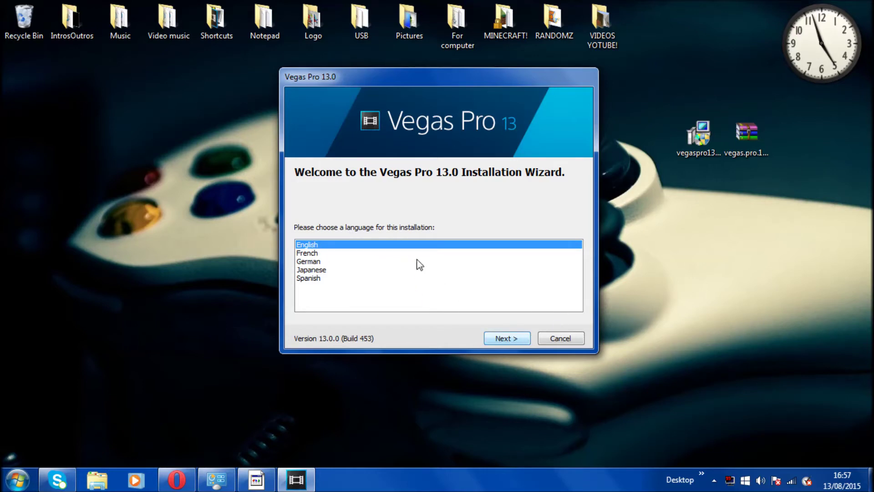
click(508, 337)
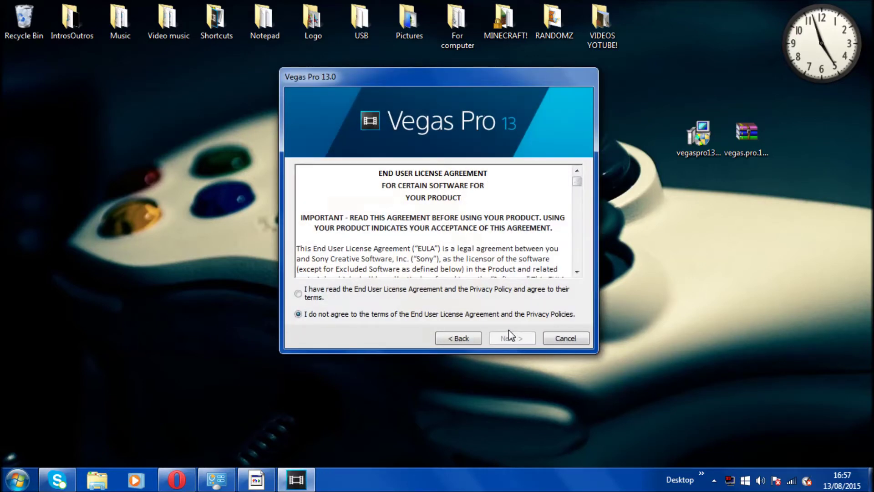
click(313, 292)
click(512, 337)
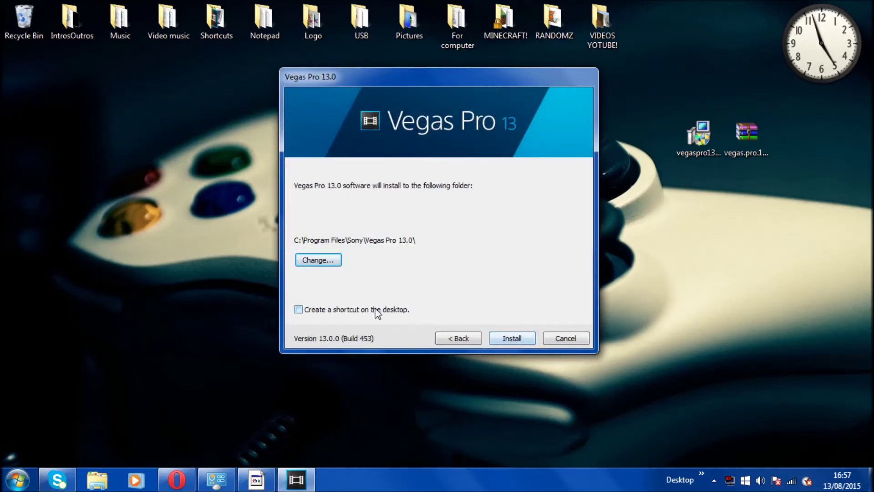
Install Vegas Pro 13.0 to the default folder with a desktop shortcut, and finish the installation wizard
click(317, 314)
click(514, 338)
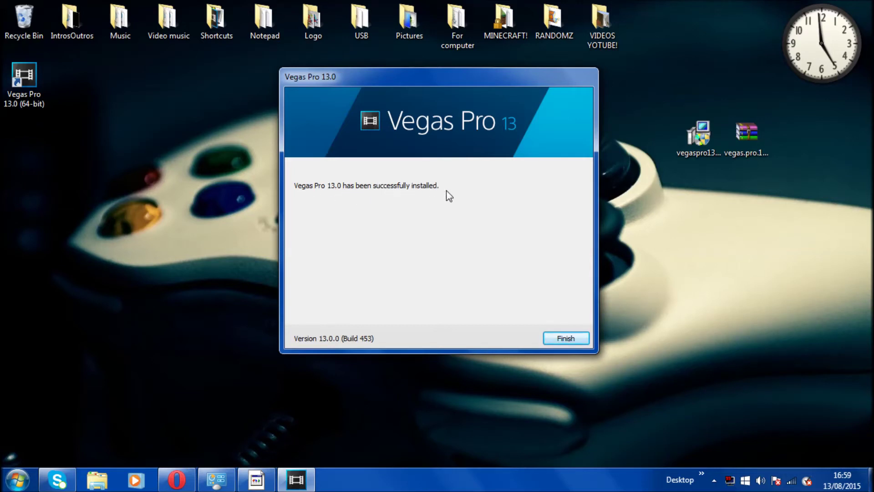
click(562, 340)
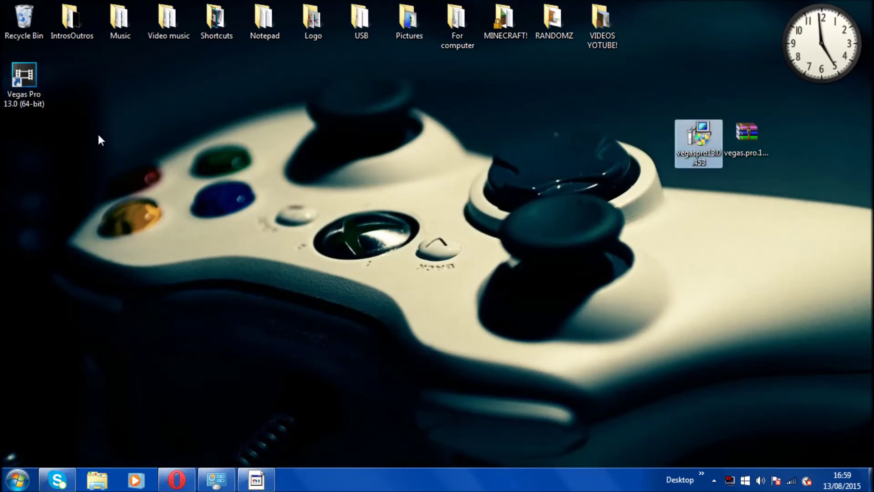
Move the Vegas Pro 13.0 (64-bit) desktop shortcut to the spot below the Shortcuts folder
drag(28, 87, 215, 111)
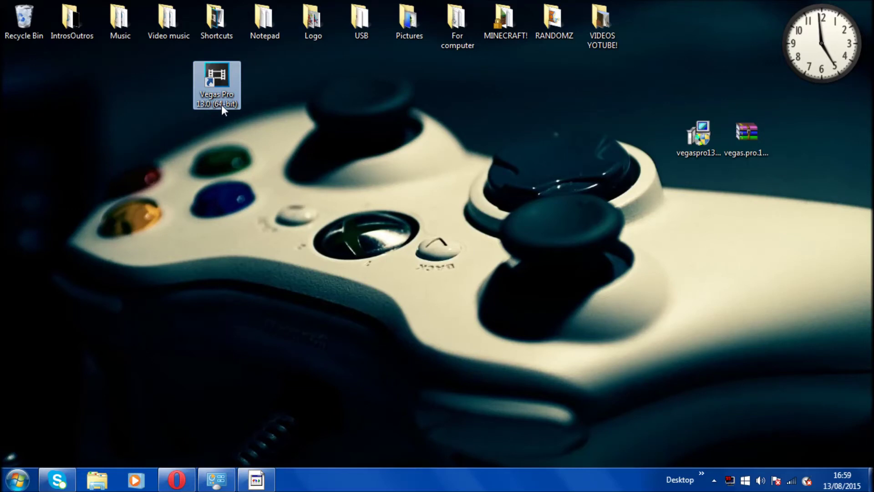
click(222, 104)
key(super)
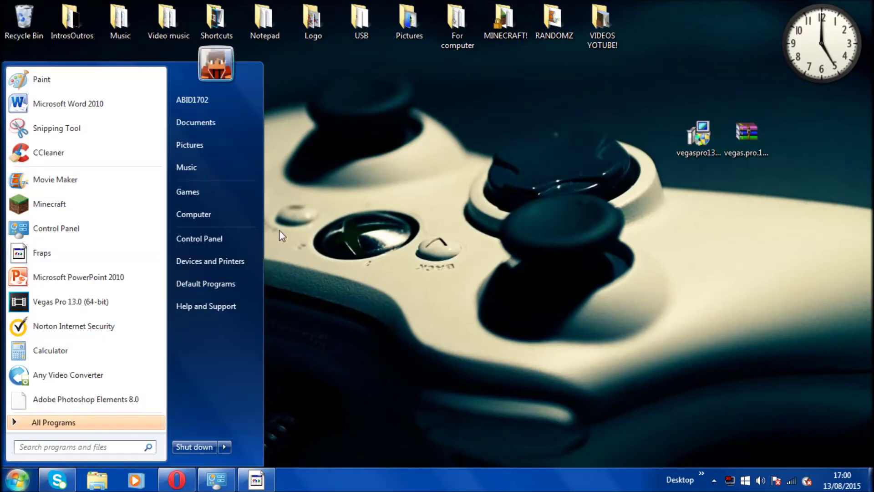
click(425, 234)
click(214, 86)
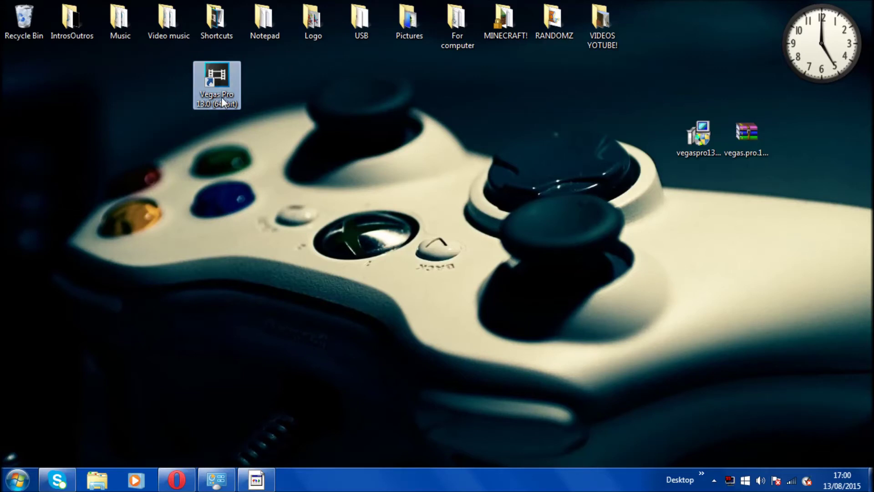
click(315, 118)
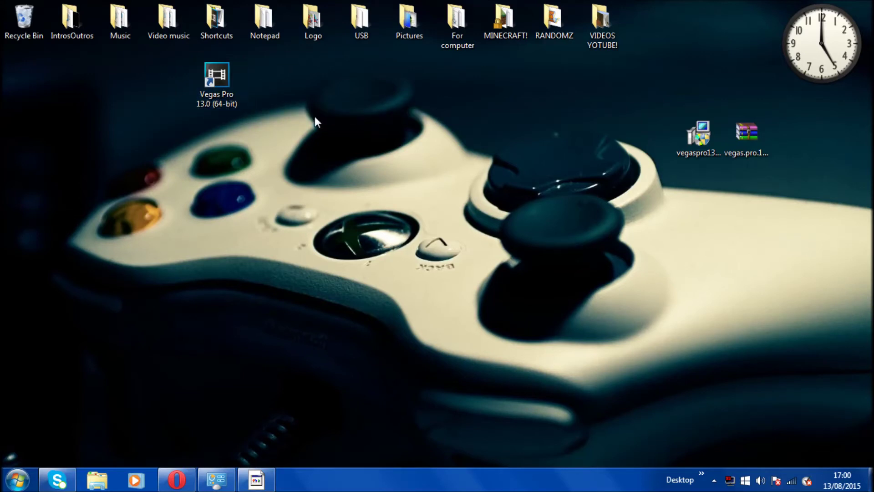
click(214, 91)
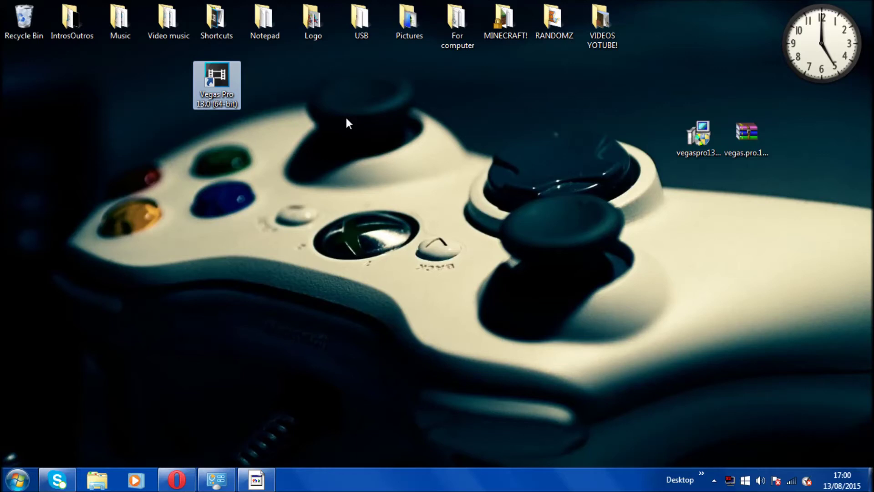
click(756, 136)
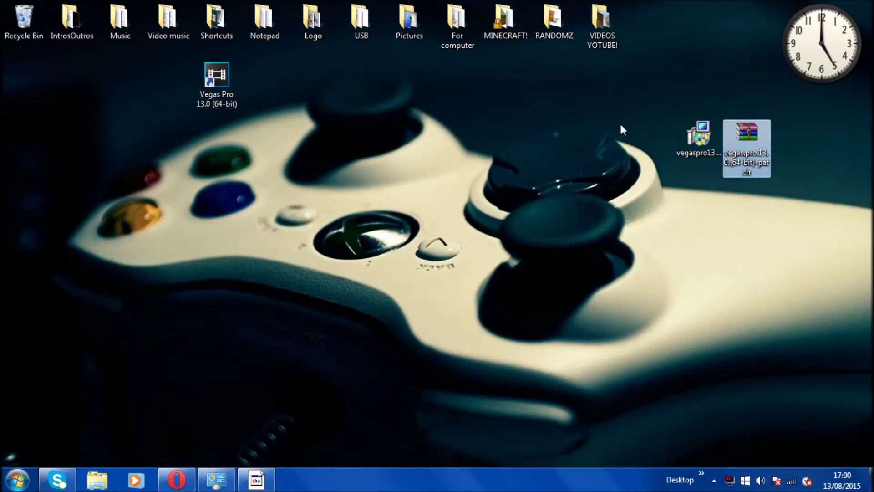
click(227, 96)
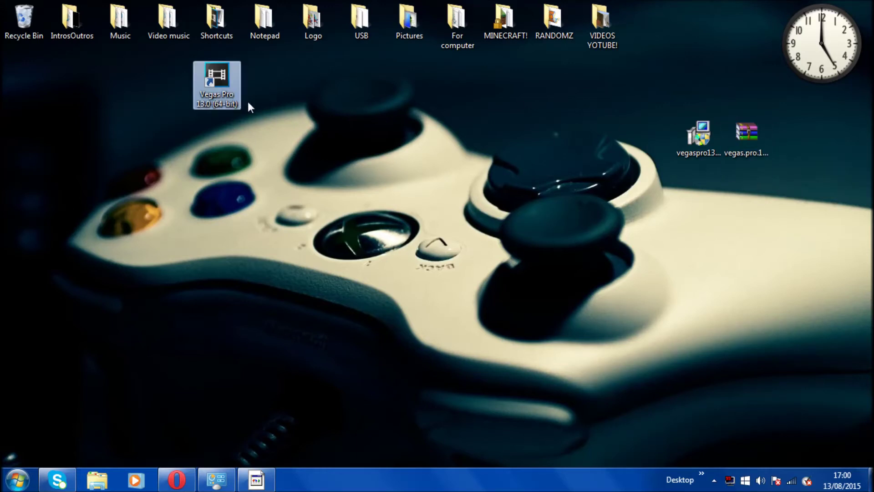
click(324, 154)
click(734, 151)
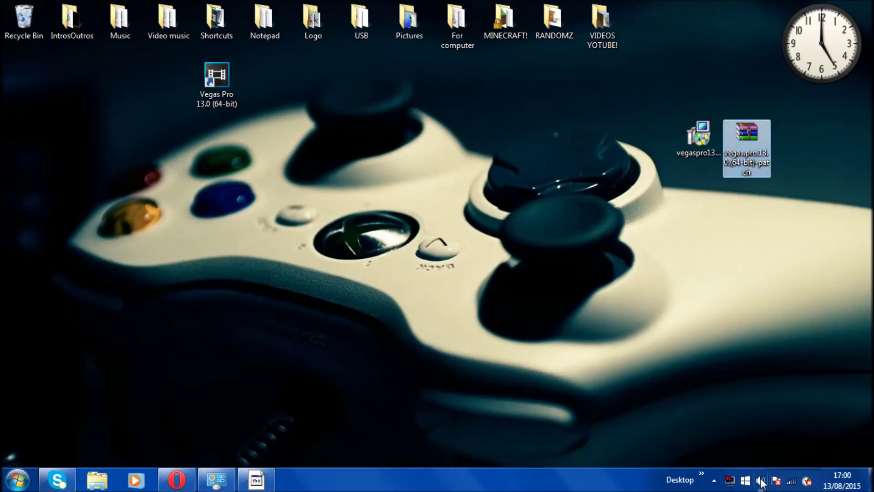
Check the Norton Internet Security options for Silent Mode, Smart Firewall and Auto-Protect, and dismiss them
right_click(808, 481)
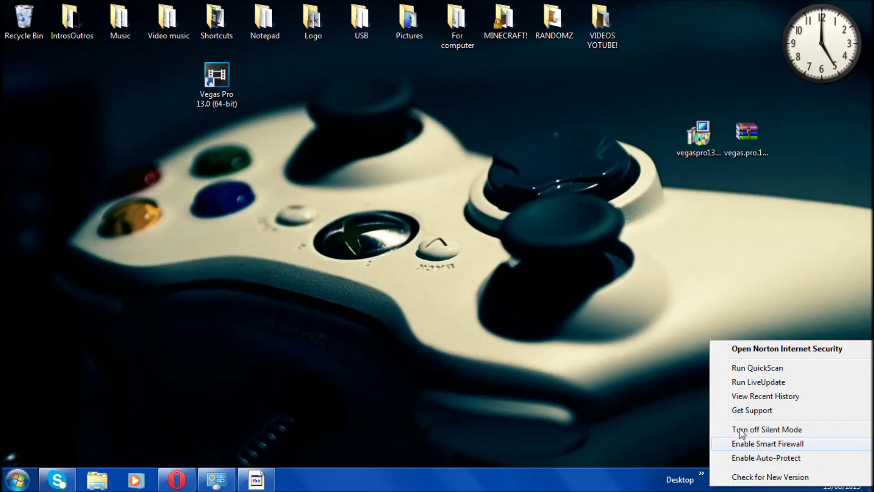
click(794, 428)
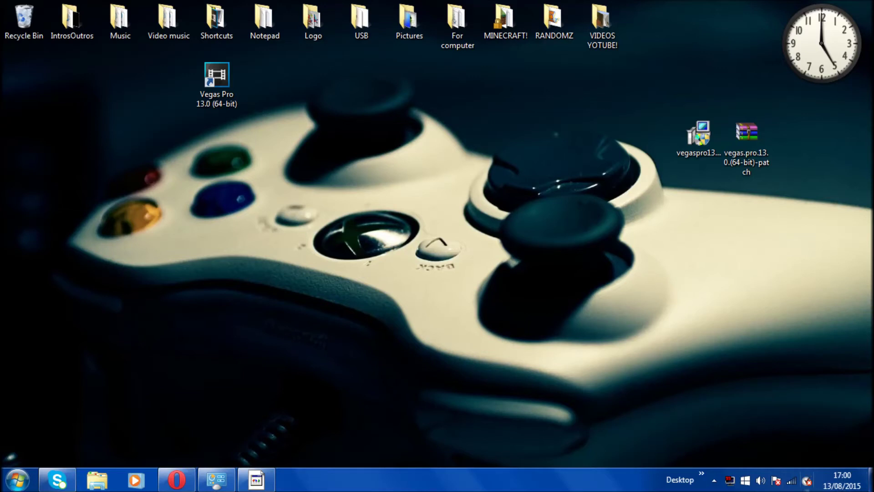
right_click(810, 486)
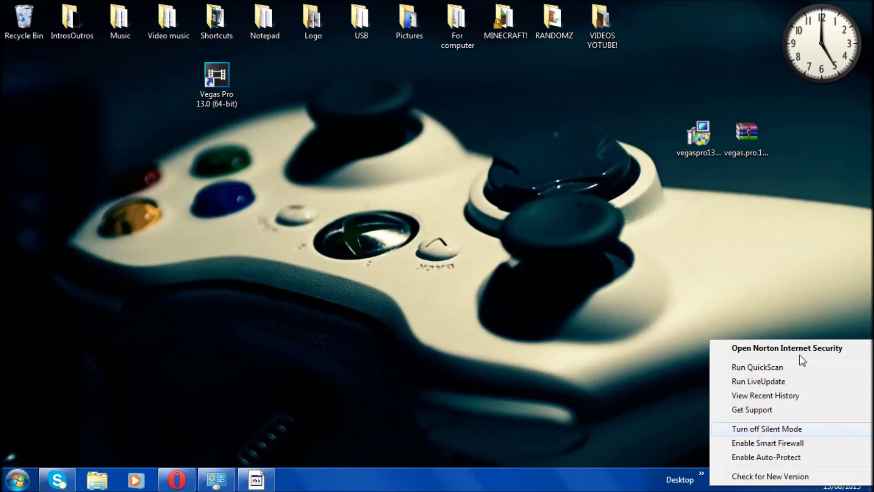
click(775, 282)
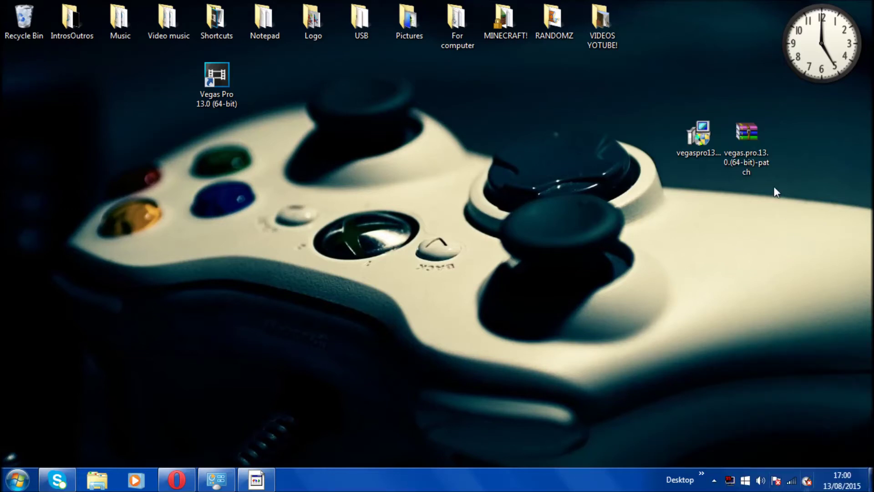
Open the vegas.pro.13.0.(64-bit)-patch archive in WinRAR and run the patch application it contains
double_click(755, 140)
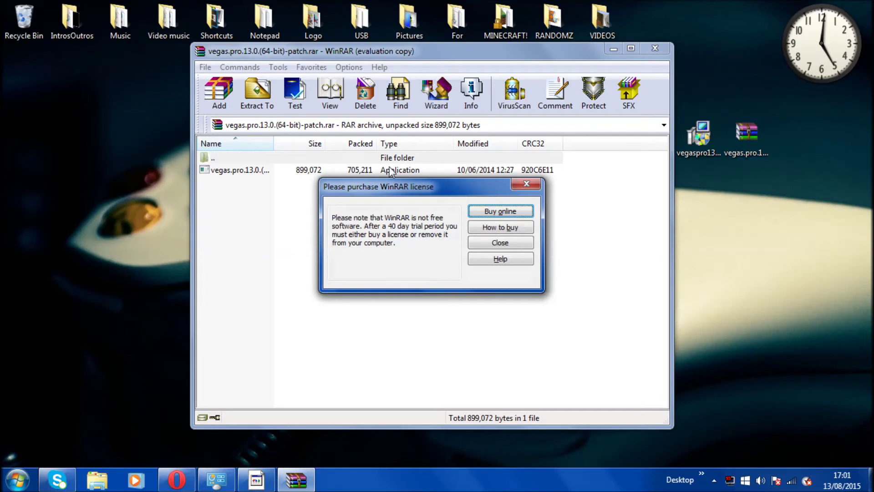
click(500, 242)
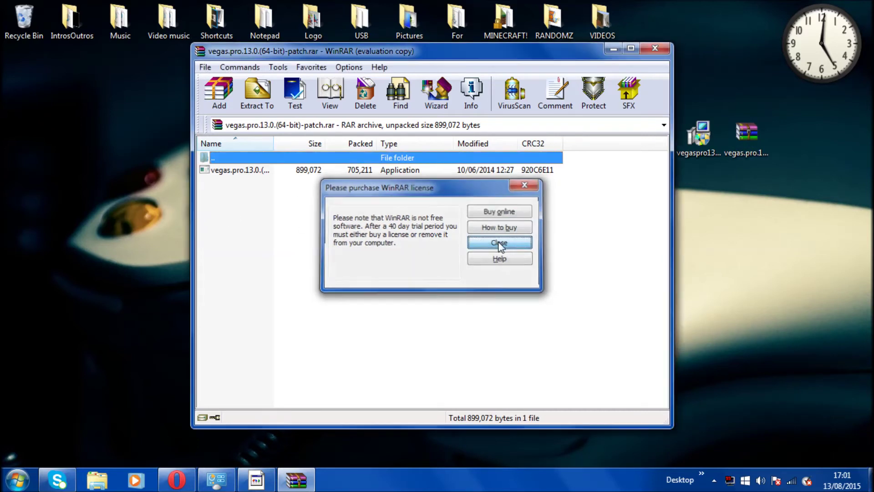
click(332, 171)
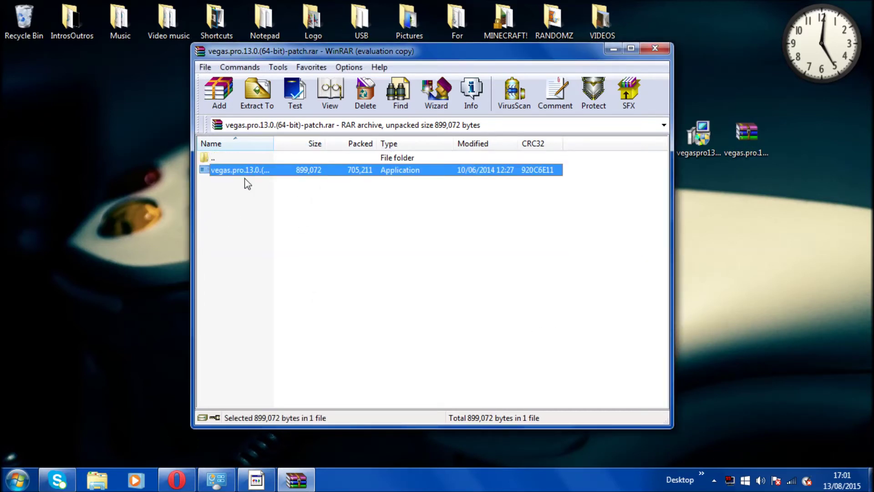
click(338, 160)
click(327, 172)
click(749, 137)
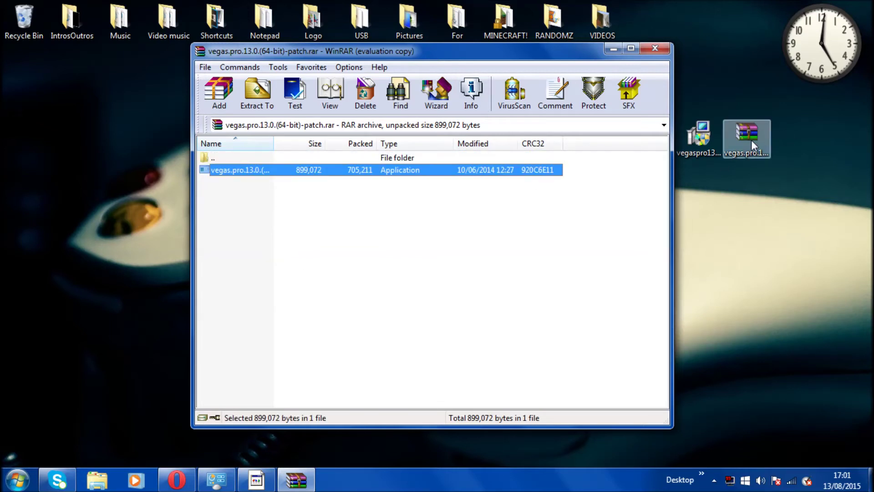
click(421, 296)
click(255, 172)
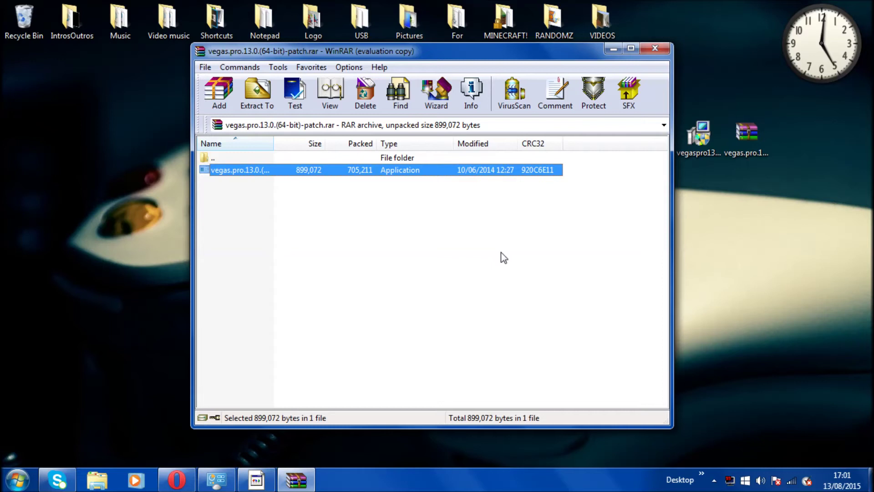
key(Return)
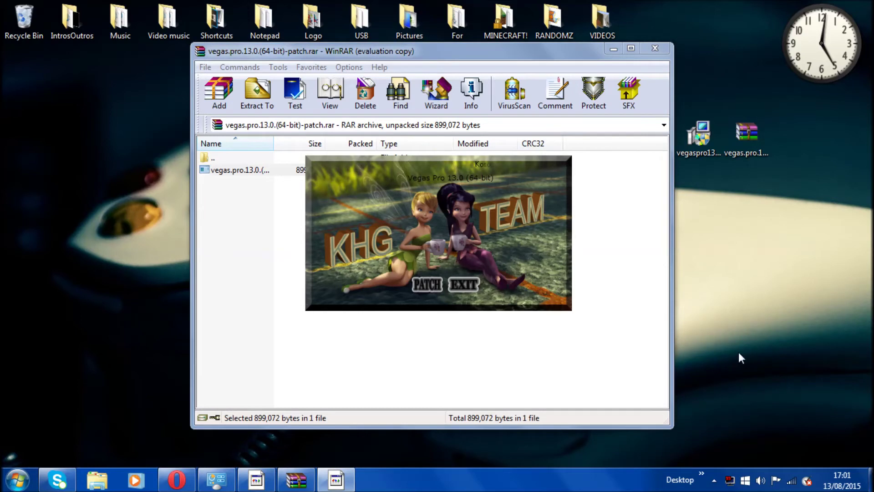
Mute the Vegas Pro 13.0 (64-bit) patcher in the Volume Mixer and close the mixer
right_click(761, 481)
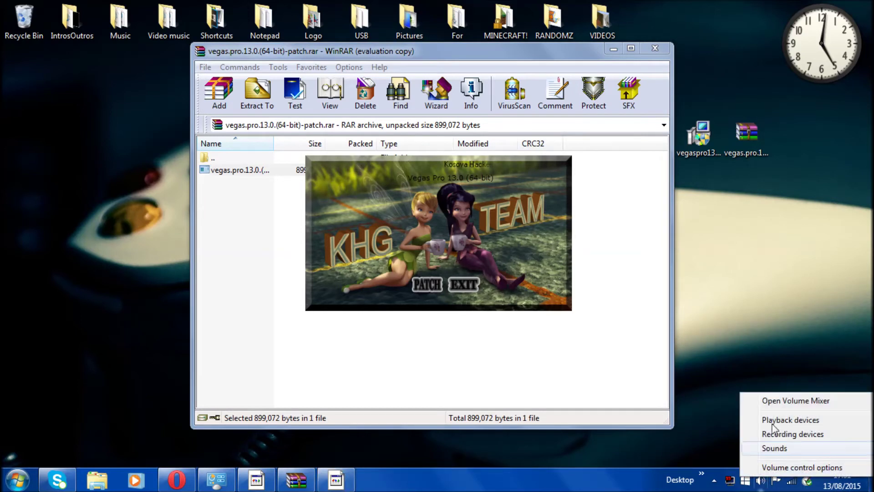
click(781, 403)
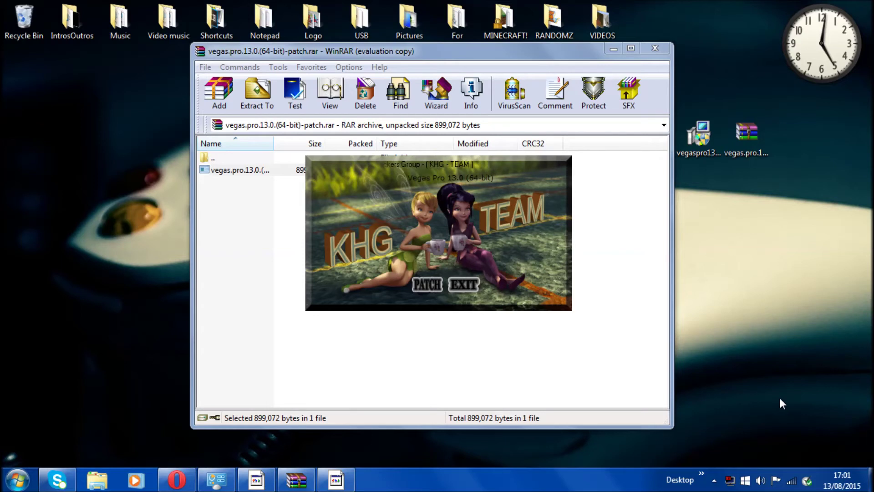
right_click(762, 481)
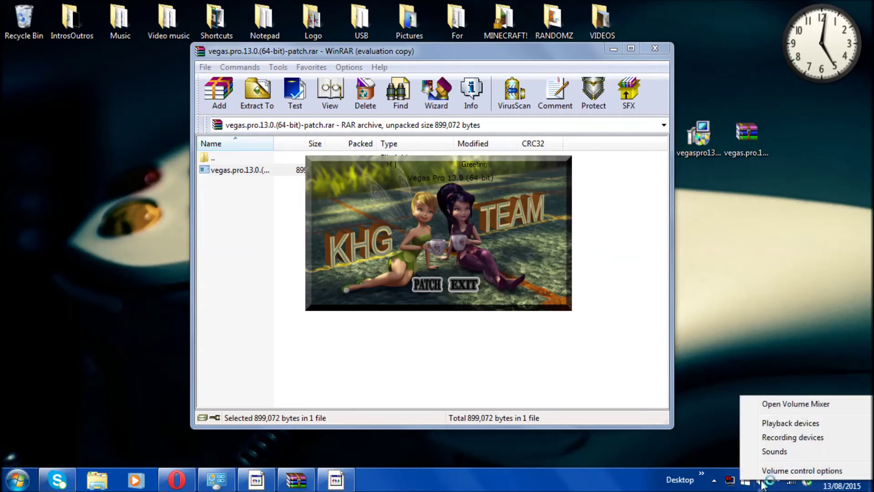
click(796, 404)
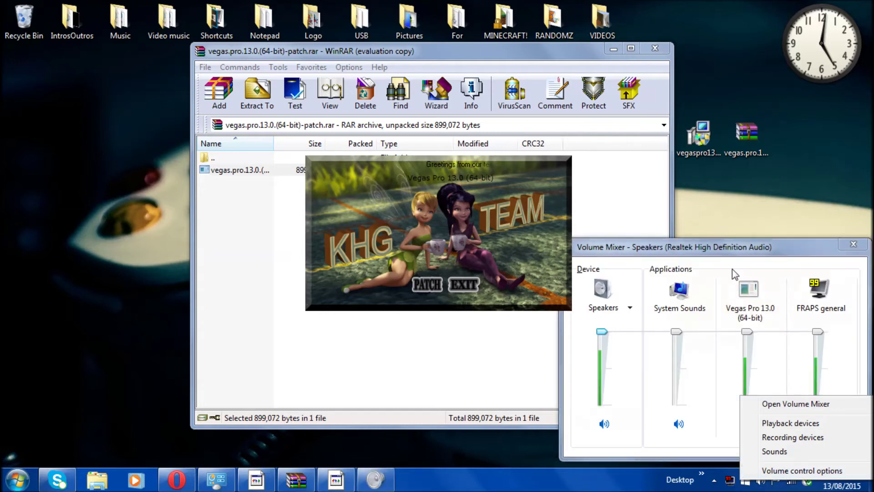
click(750, 426)
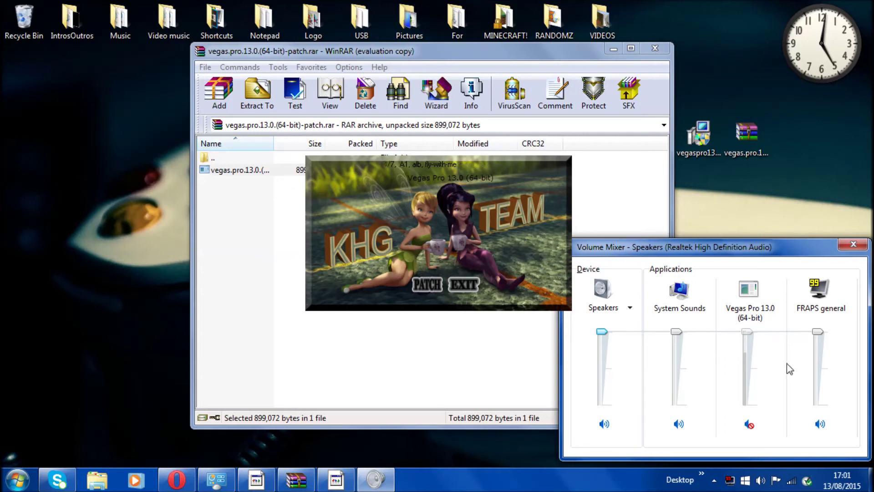
click(853, 245)
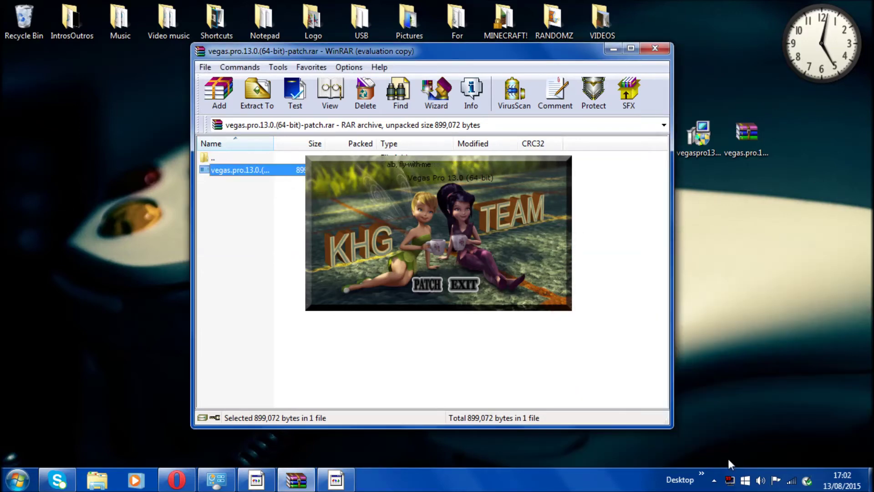
Review the application sound levels in the Volume Mixer and the speaker volume, and dismiss both
right_click(761, 480)
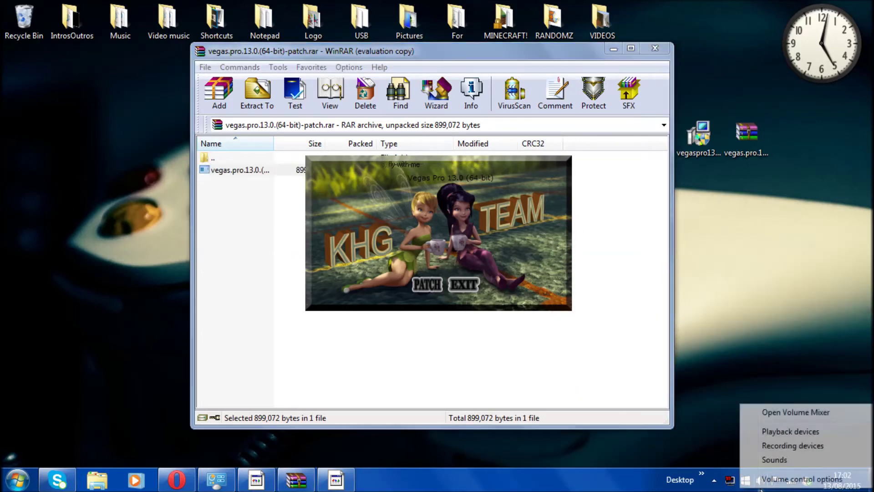
click(794, 412)
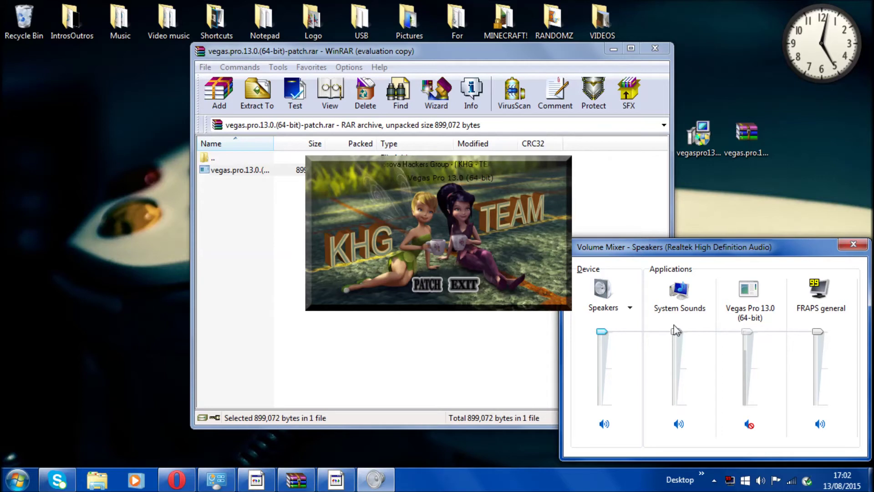
click(855, 248)
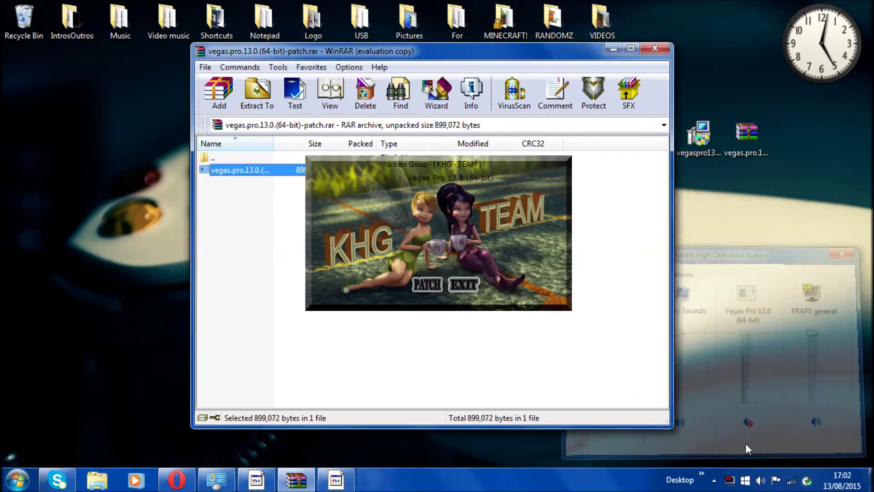
click(760, 482)
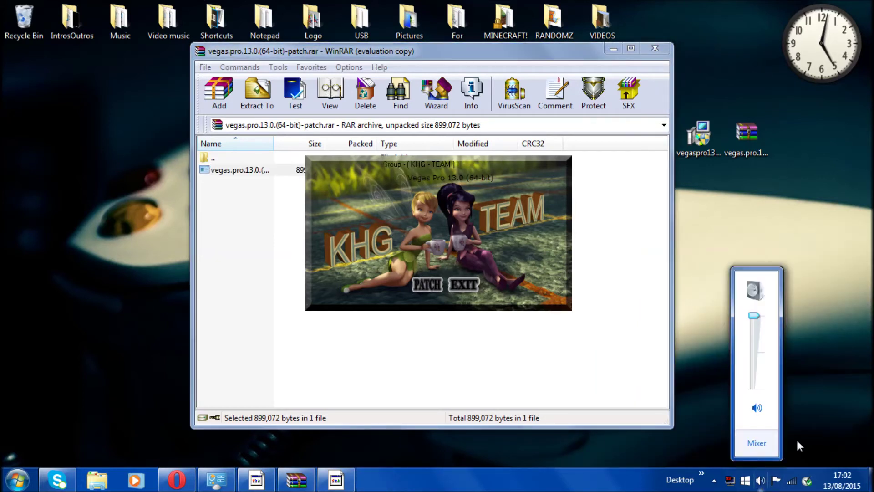
click(746, 135)
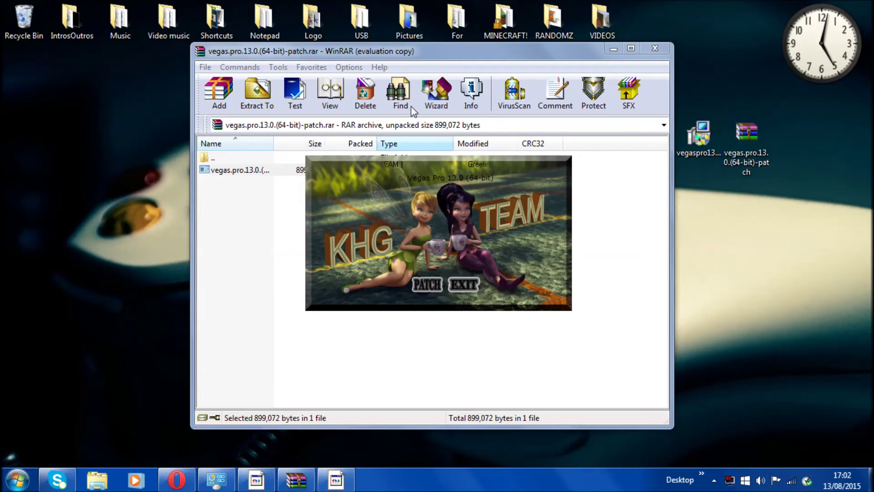
Apply the patch for Vegas Pro 13.0 (64-bit), exit the patcher, and close the WinRAR window
click(426, 285)
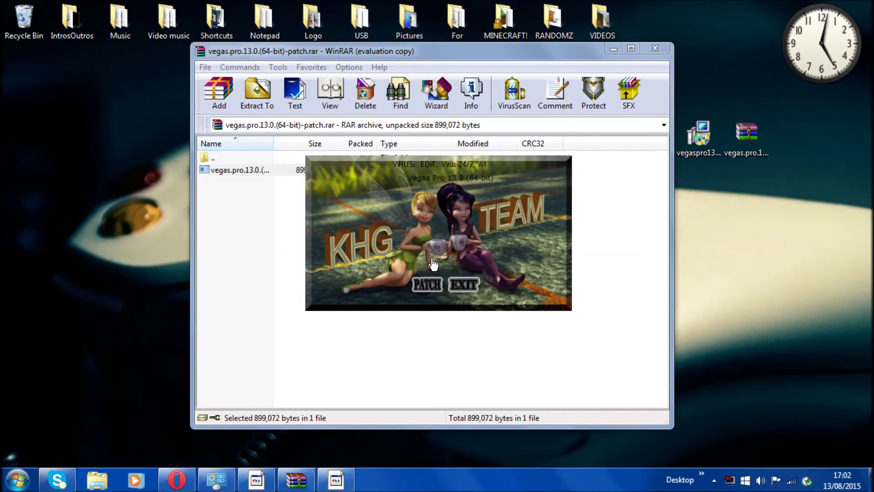
key(Return)
click(461, 285)
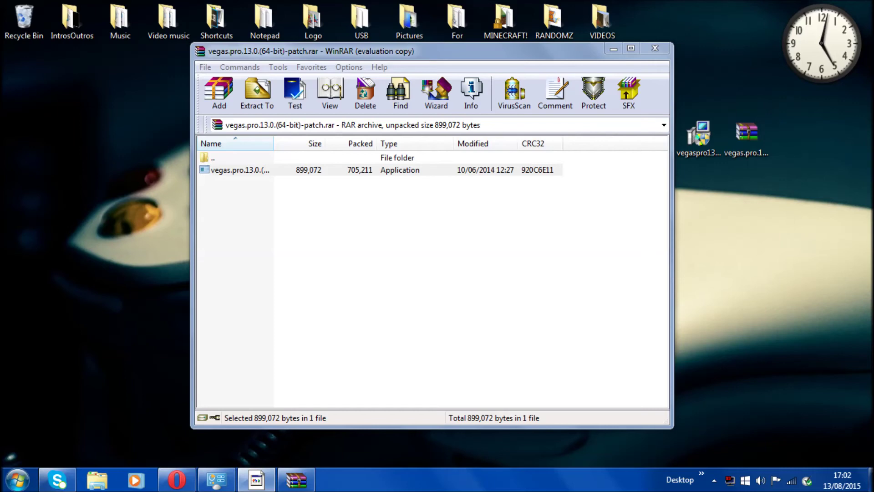
click(649, 51)
Launch Vegas Pro 13.0 (64-bit) from its desktop shortcut
click(227, 86)
mouse_move(290, 136)
mouse_down()
mouse_move(97, 49)
mouse_move(163, 59)
mouse_move(283, 137)
mouse_up()
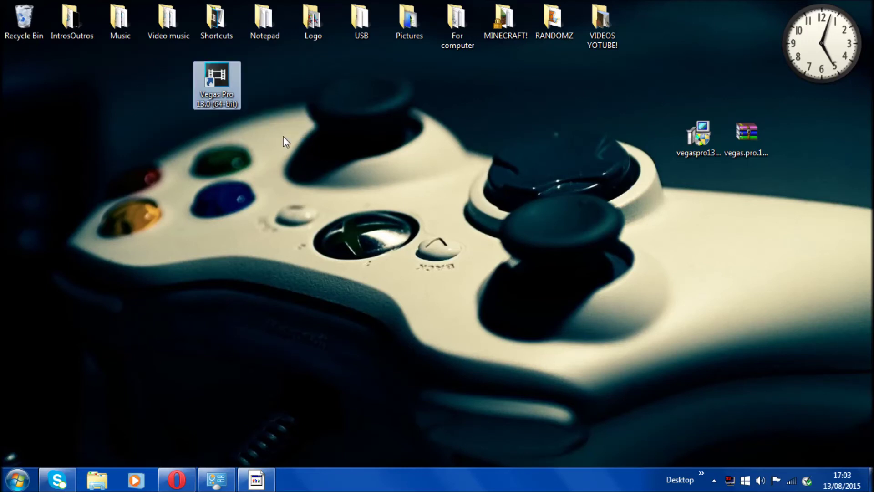
double_click(217, 84)
Check the FRAPS general window while Vegas Pro loads, and minimize it again
click(255, 480)
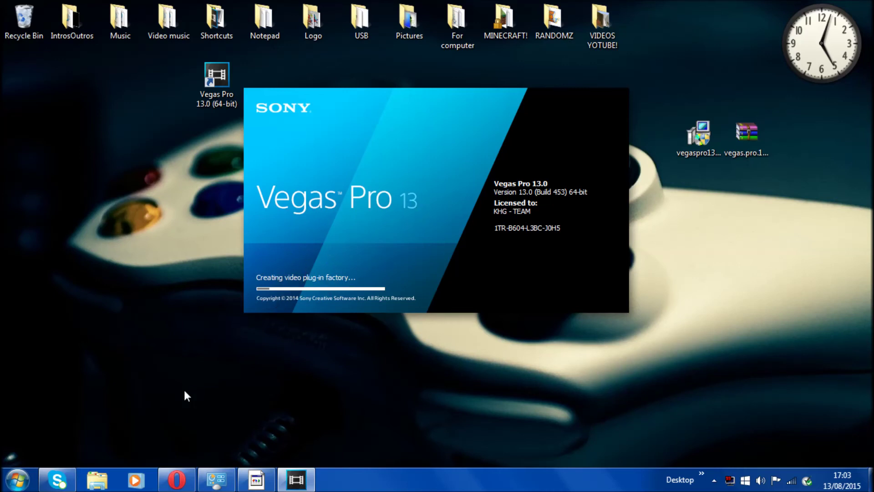
click(256, 478)
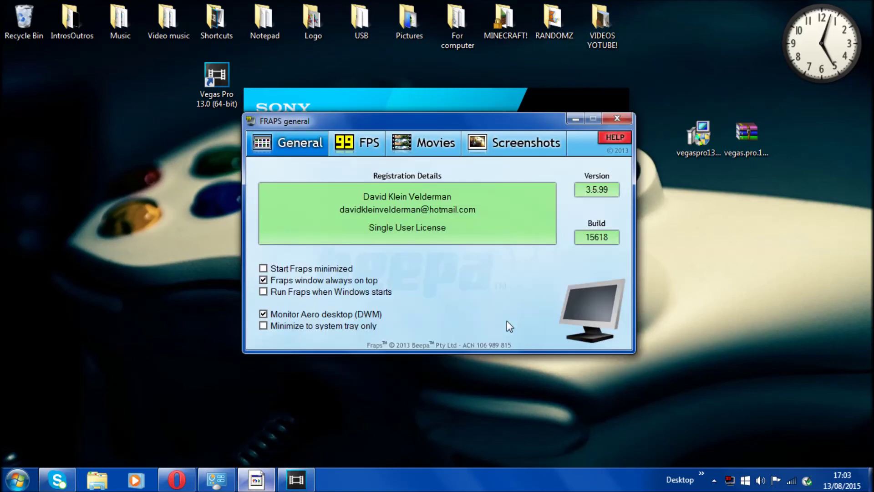
drag(437, 130, 449, 155)
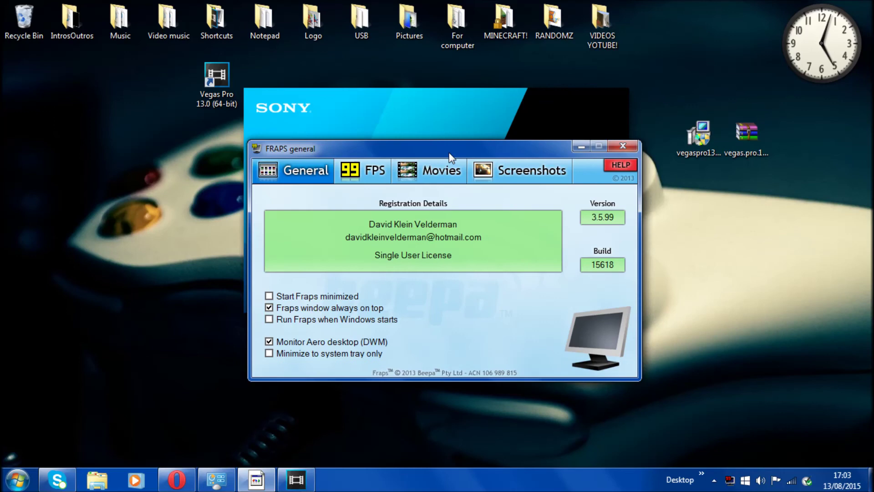
click(581, 145)
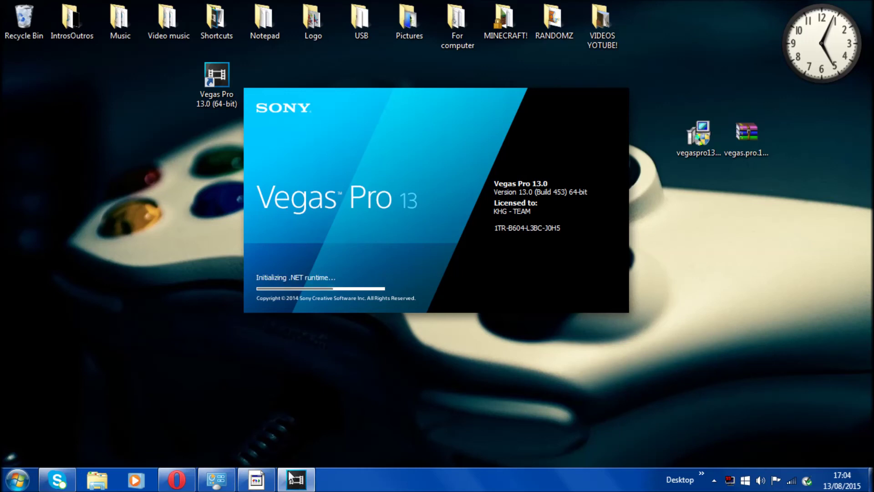
click(256, 480)
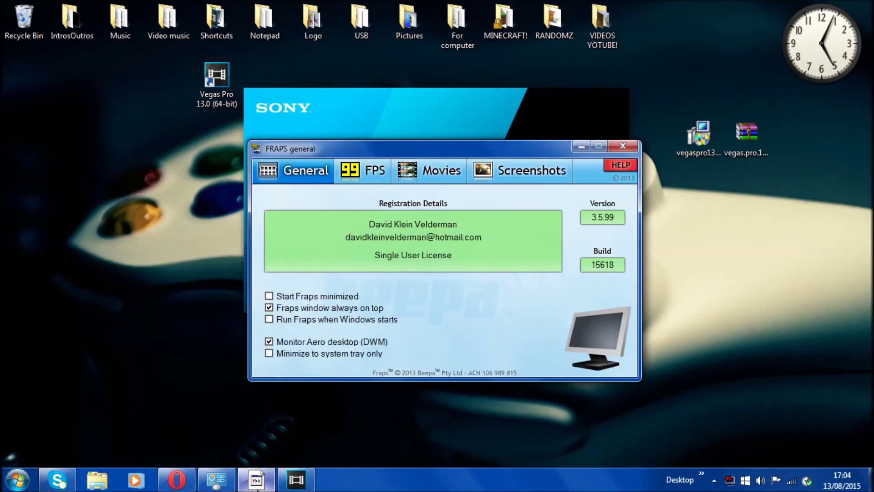
click(256, 482)
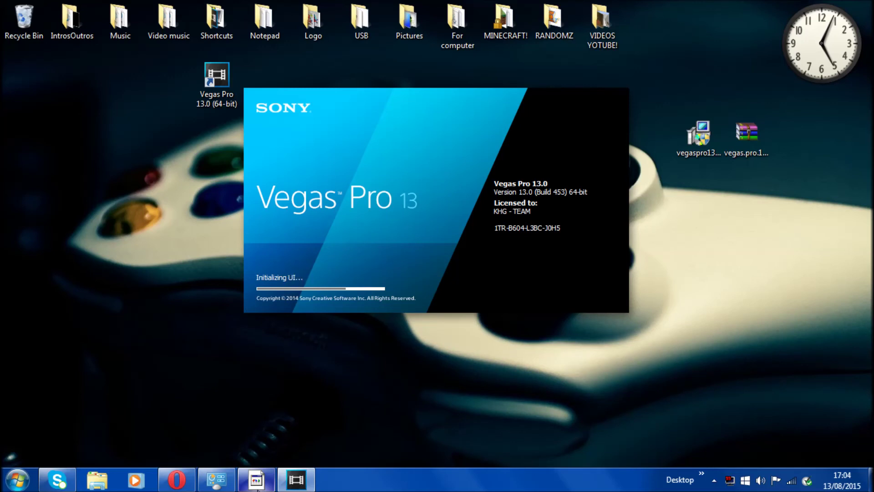
click(257, 482)
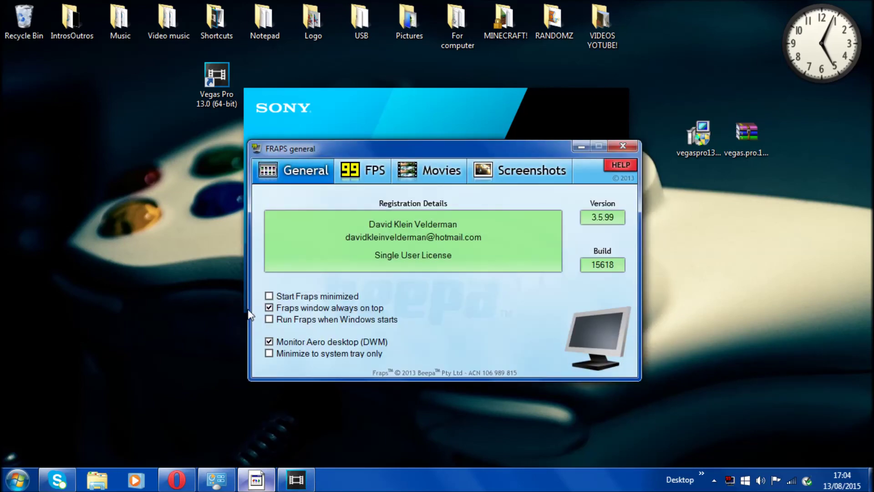
click(582, 147)
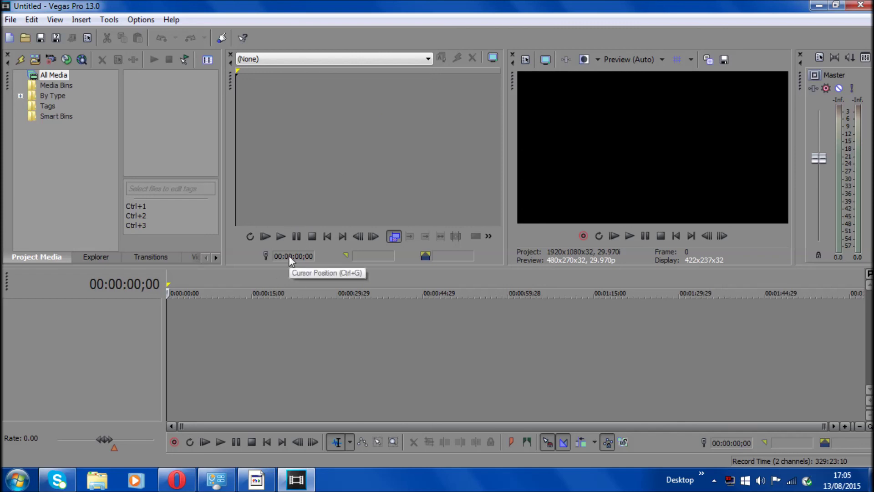
click(6, 21)
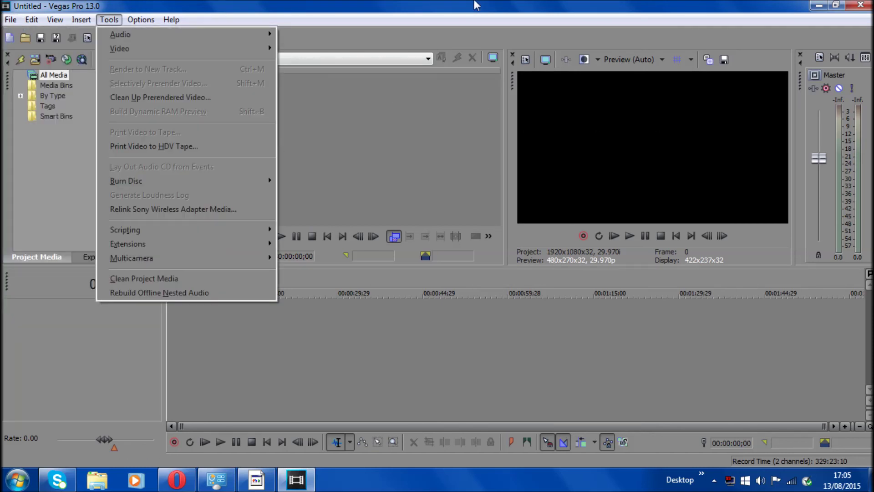
click(109, 20)
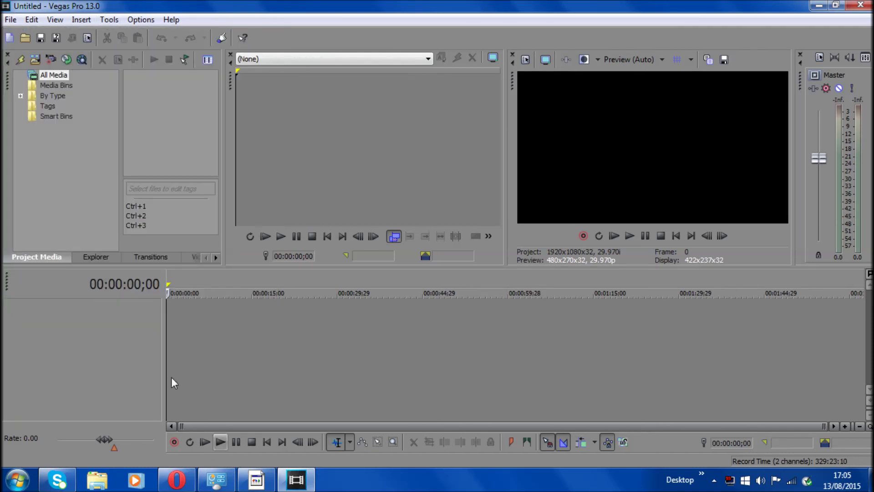